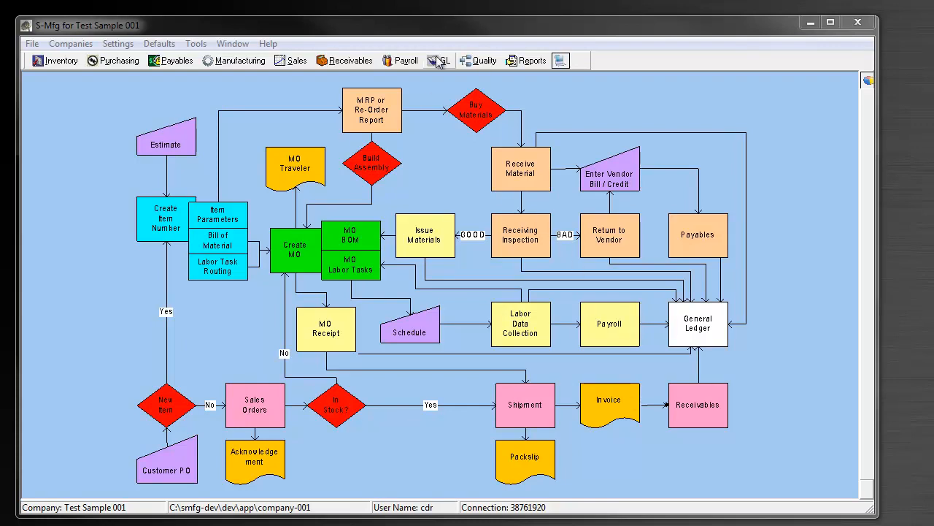
Step: Review the General settings and Notes of the US Bank one account in the GL accounts list, leaving the account unchanged
left_click(440, 61)
left_click(445, 78)
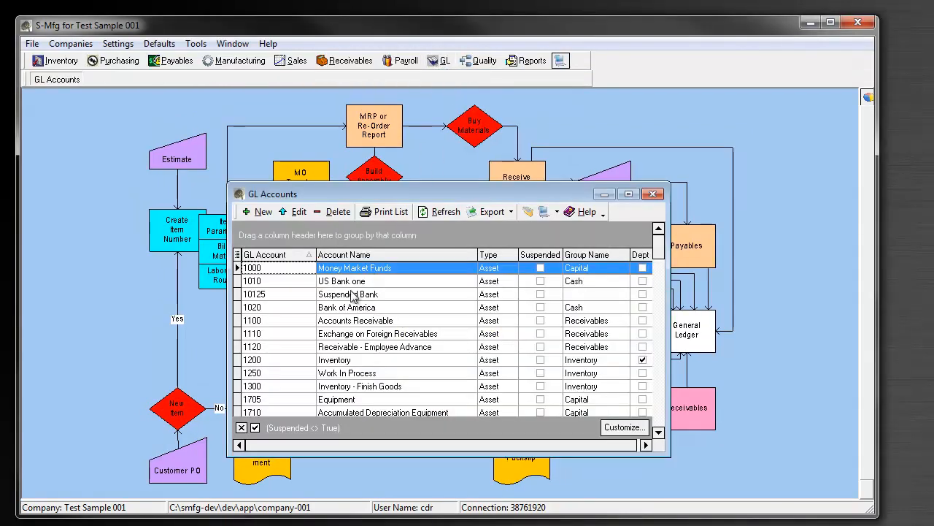
double_click(350, 284)
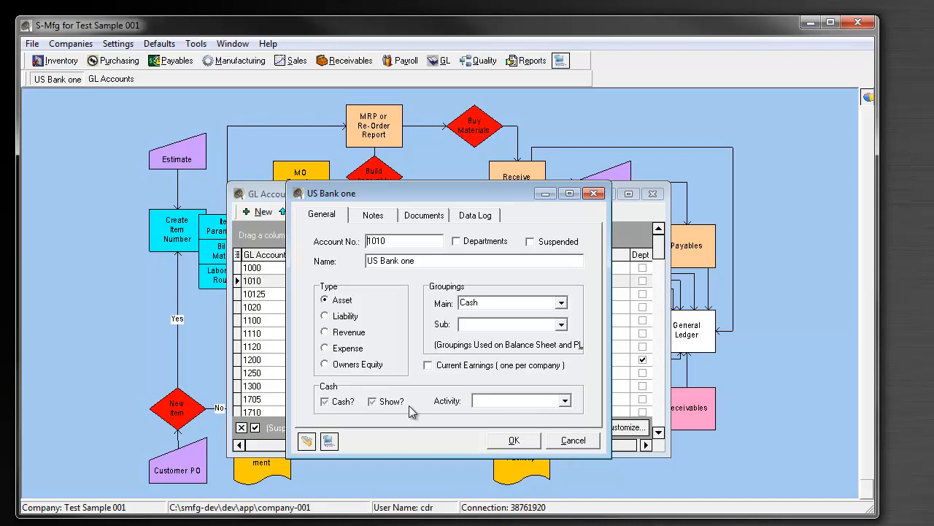
left_click(376, 219)
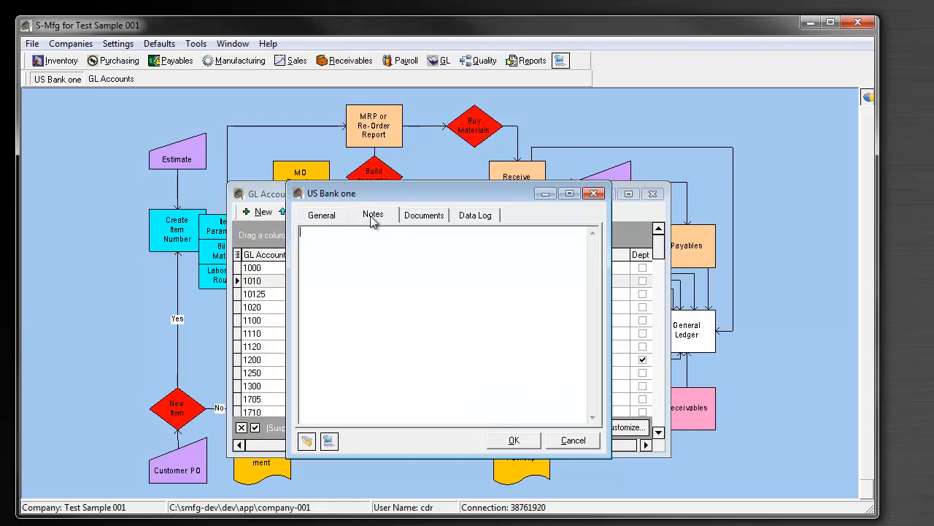
left_click(331, 219)
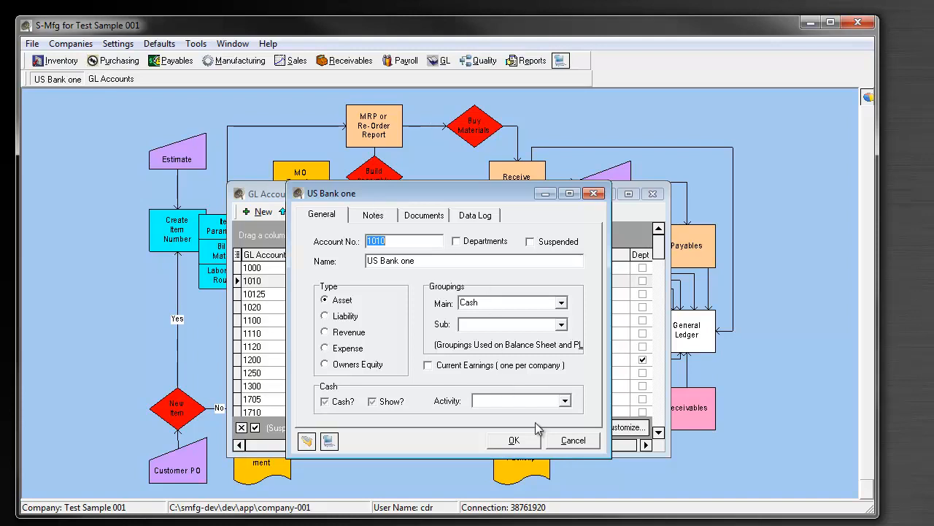
left_click(574, 440)
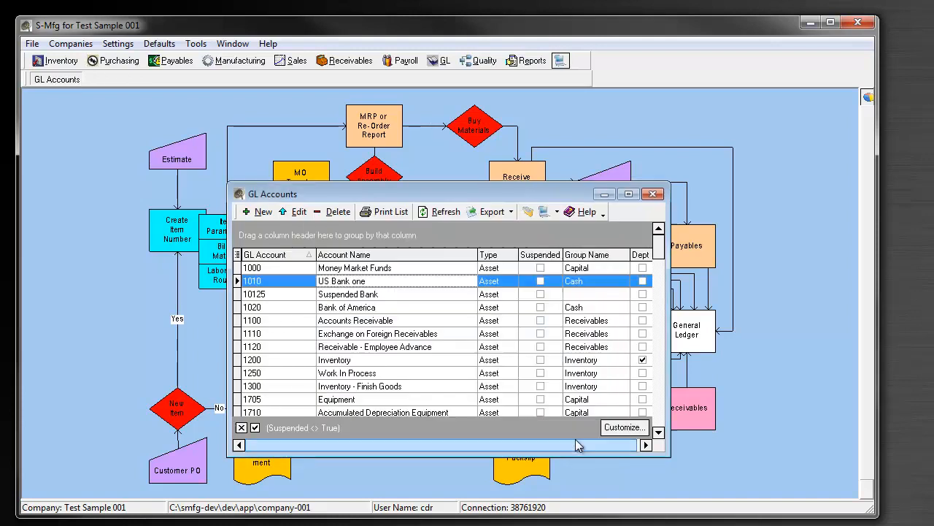
left_click(652, 195)
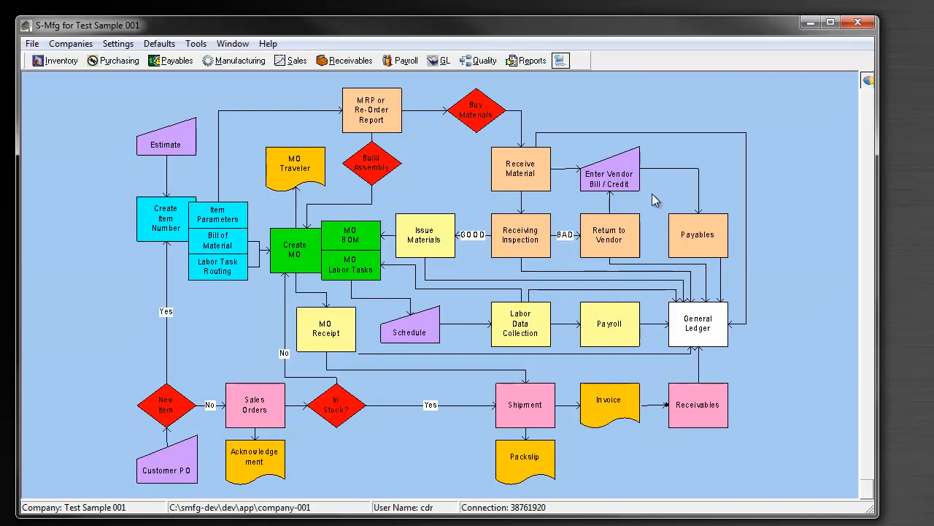
Step: Open the data import utility for importing from a text file
left_click(201, 46)
mouse_move(218, 78)
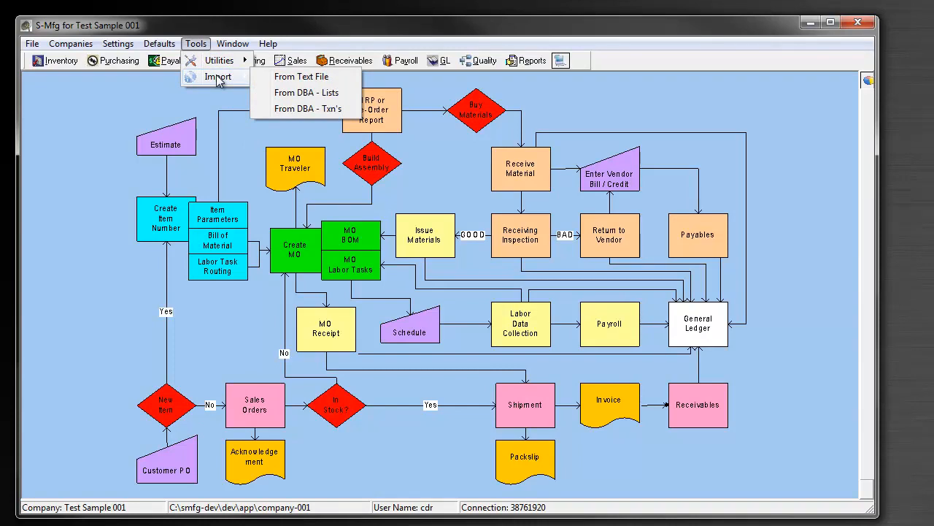
left_click(310, 77)
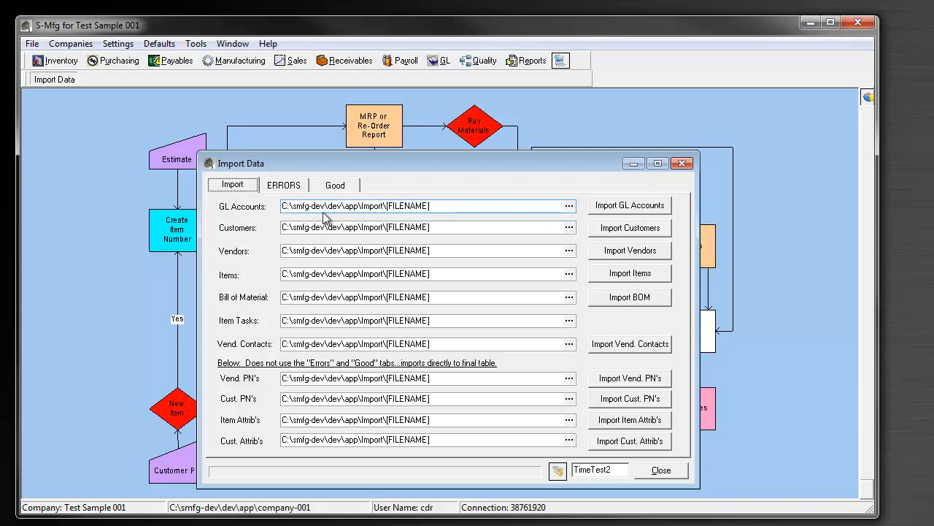
Step: Look over the GL account error and good record lists, and return to the import file settings
left_click(284, 185)
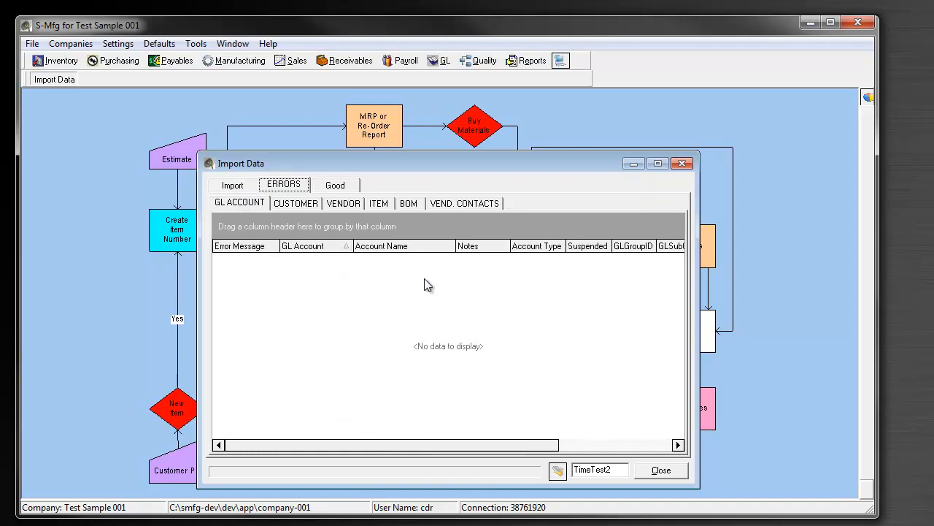
left_click(336, 186)
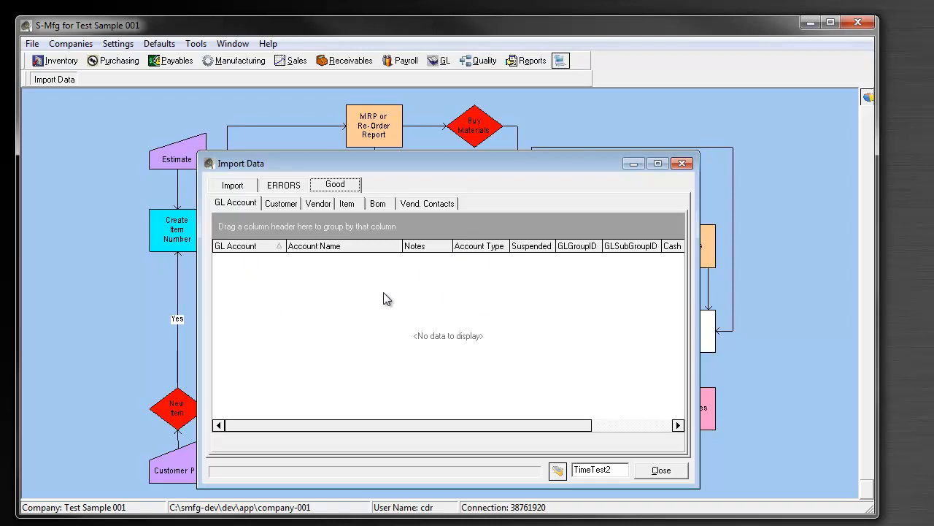
left_click(233, 186)
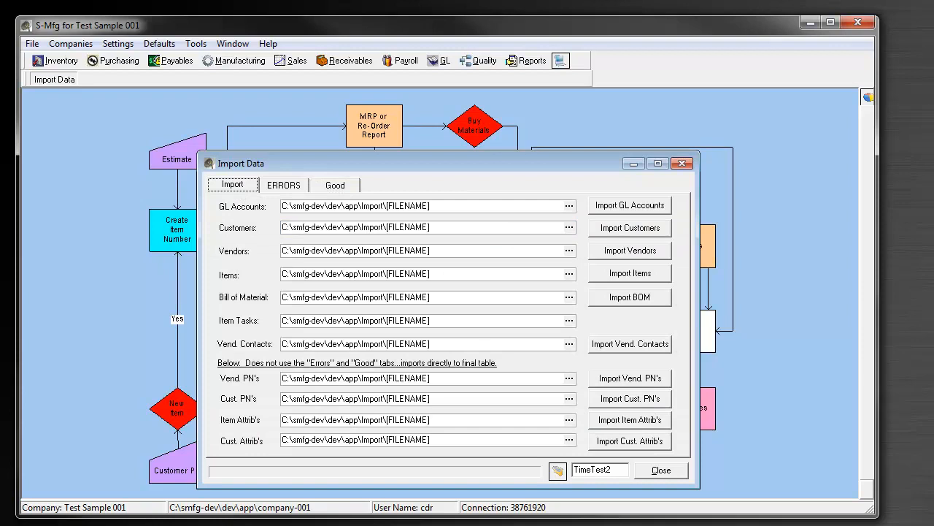
Step: Switch to Excel to view the sample row in SMFG-GL-IMPORT-EXAMPLE, and return to the Import Data window in S-Mfg
key("alt+Tab")
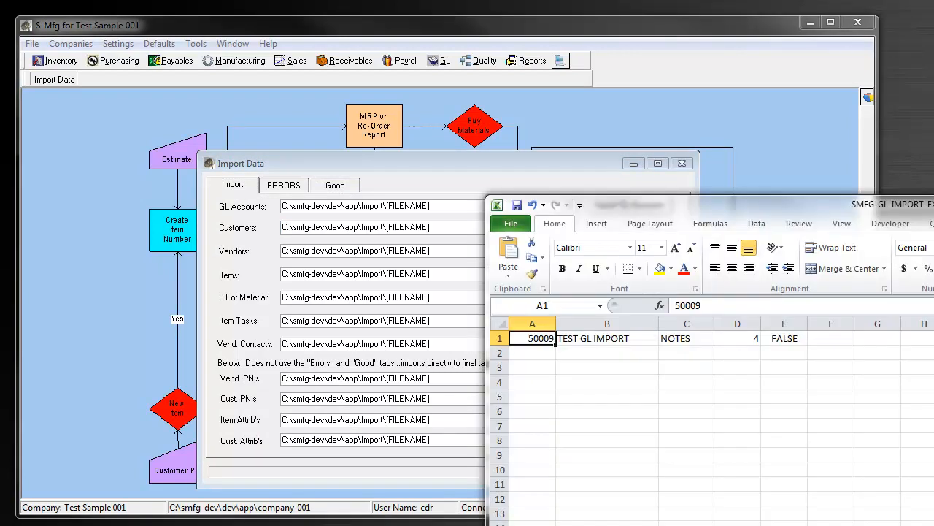
left_click_drag(672, 207, 397, 131)
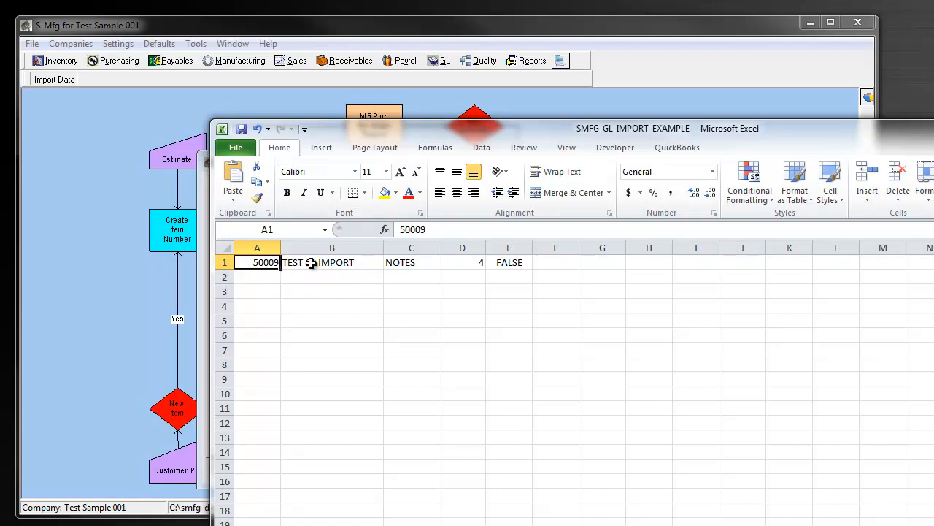
left_click_drag(442, 135, 543, 137)
left_click(274, 163)
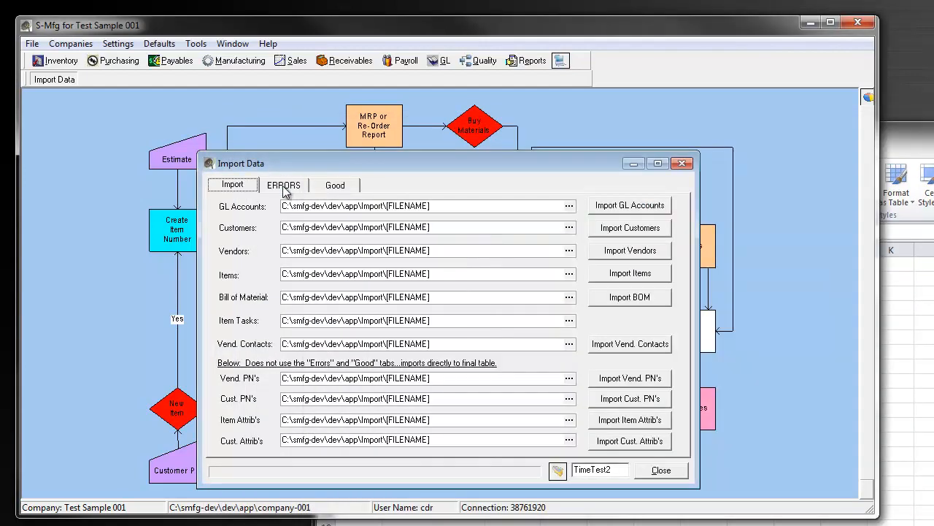
Step: Examine all the GL account column headings in the import error list, through to CashShow
left_click(283, 184)
left_click(340, 245)
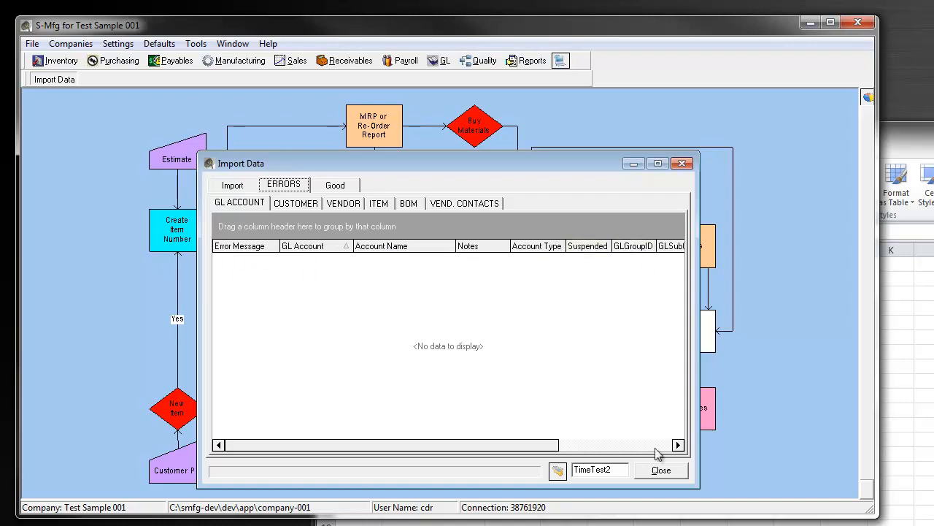
left_click(678, 444)
left_click(678, 444)
left_click_drag(640, 444, 547, 447)
left_click_drag(554, 447, 670, 446)
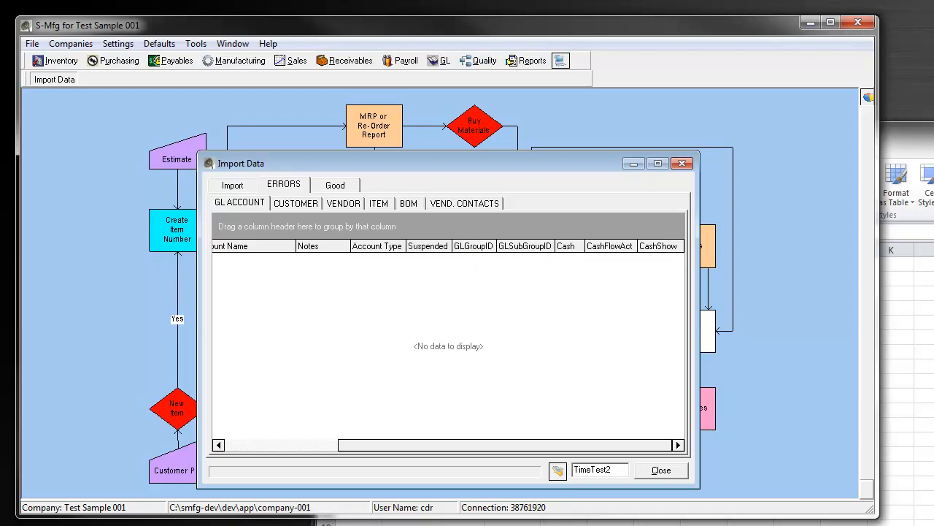
Step: Switch to Excel and compare the account type and suspended values in D1 and E1 with the import column headings
left_click(922, 149)
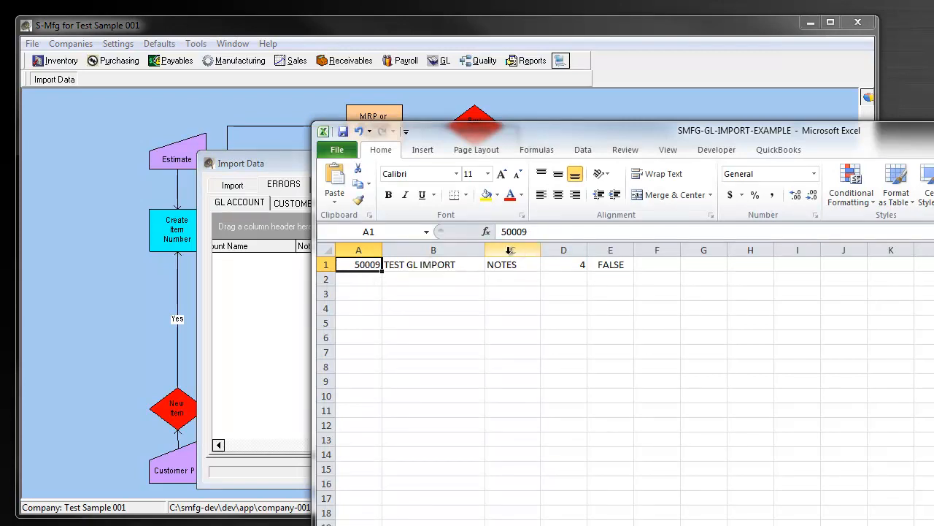
left_click(566, 265)
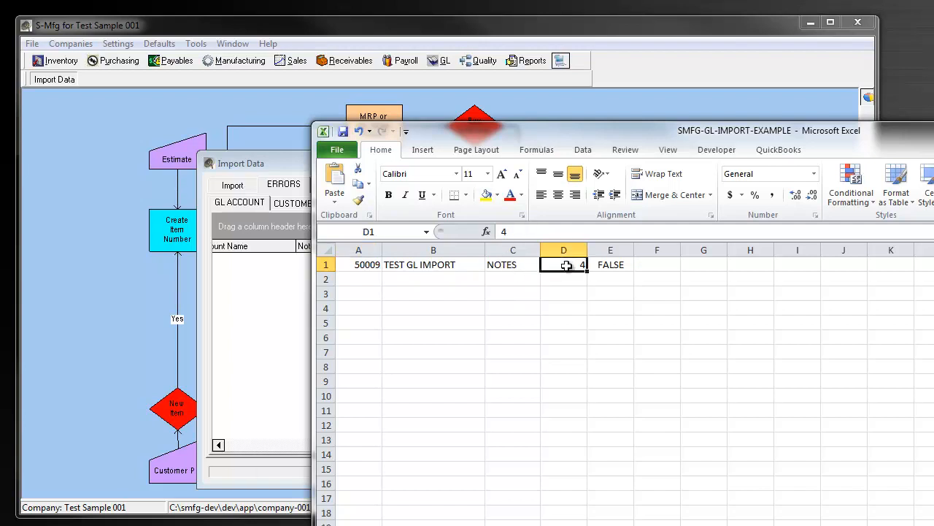
left_click(618, 265)
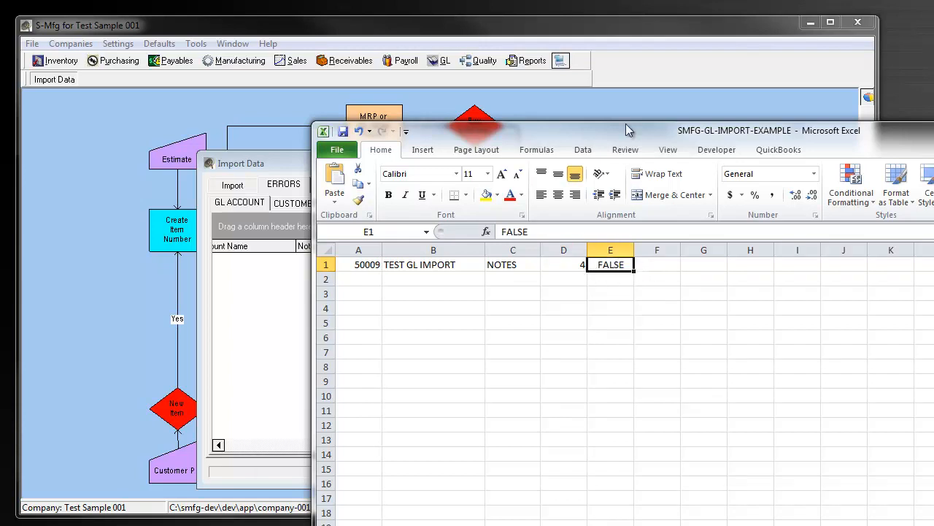
left_click_drag(633, 137, 553, 281)
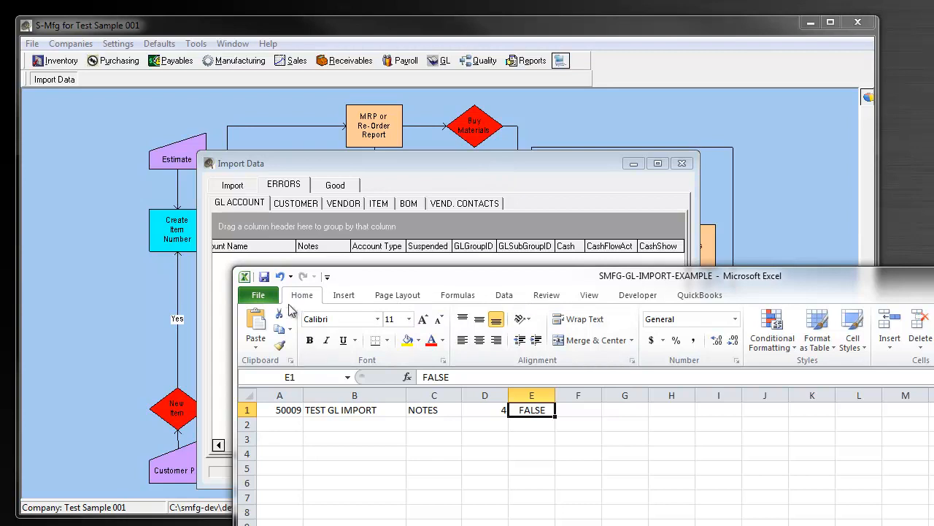
left_click(258, 296)
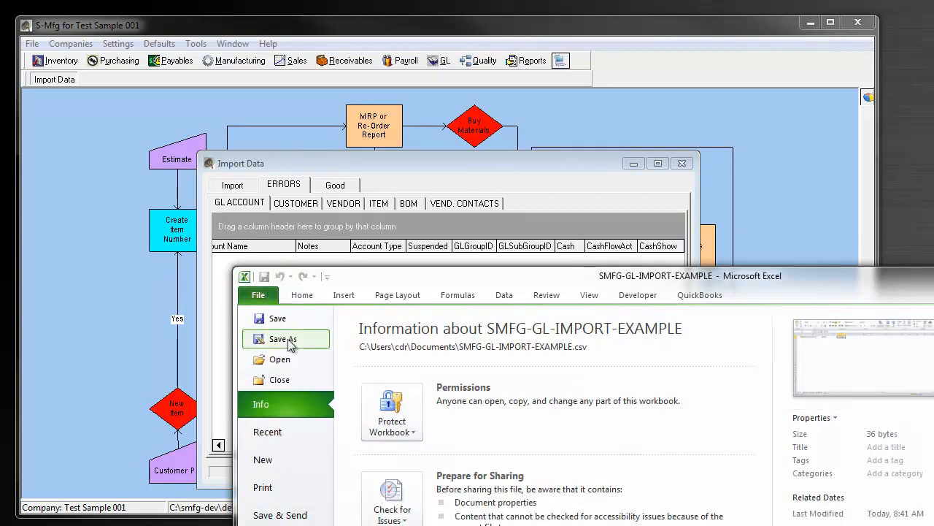
left_click(281, 339)
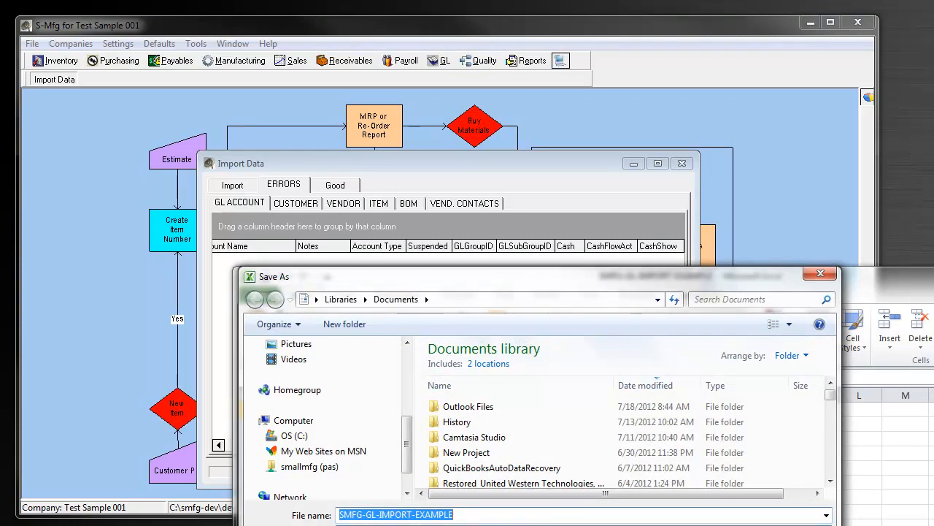
key("Escape")
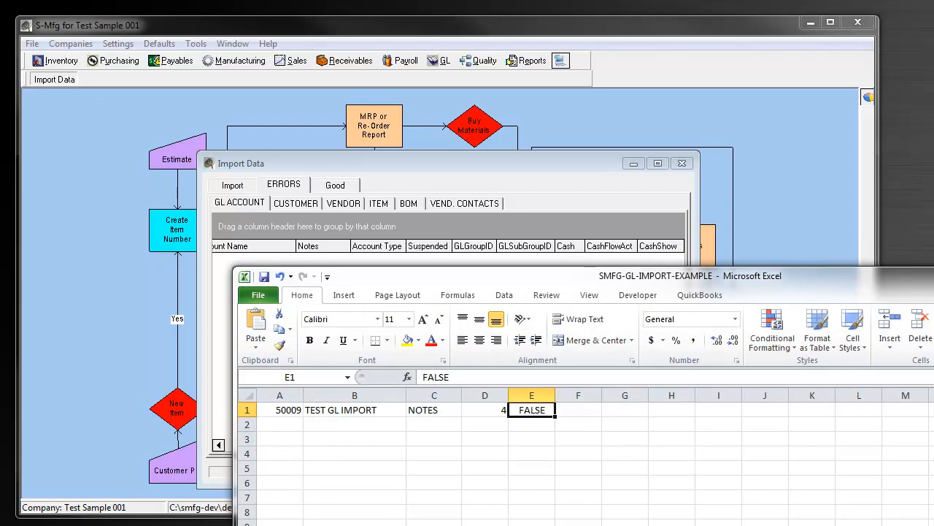
Step: Close Excel with the SMFG-GL-IMPORT-EXAMPLE workbook, discarding any changes
key("alt+F4")
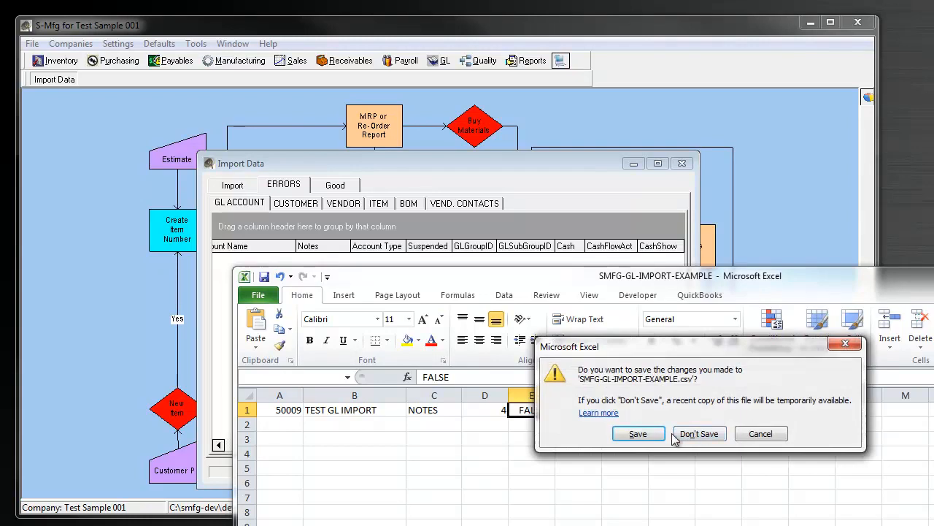
left_click(698, 433)
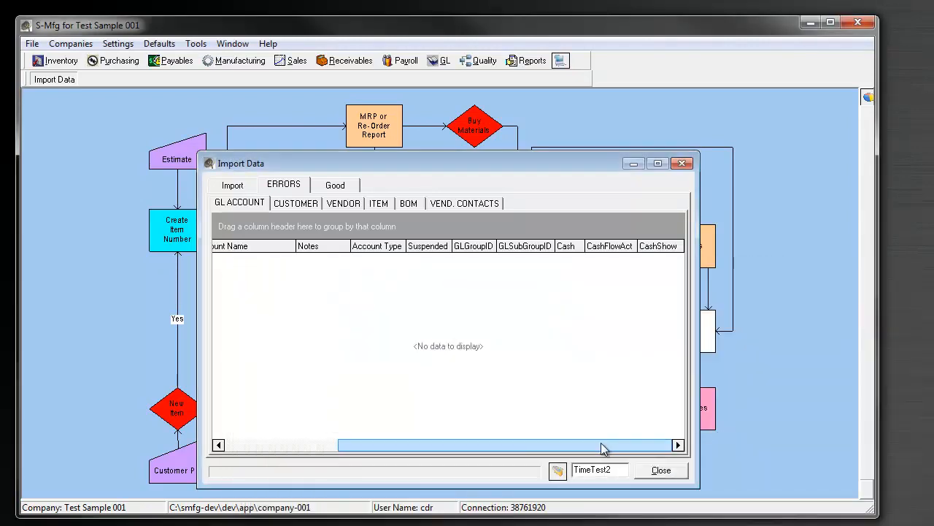
Step: Choose SMFG-GL-IMPORT-EXAMPLE.csv from Documents as the GL accounts file, load its import, and acknowledge the result
left_click(275, 448)
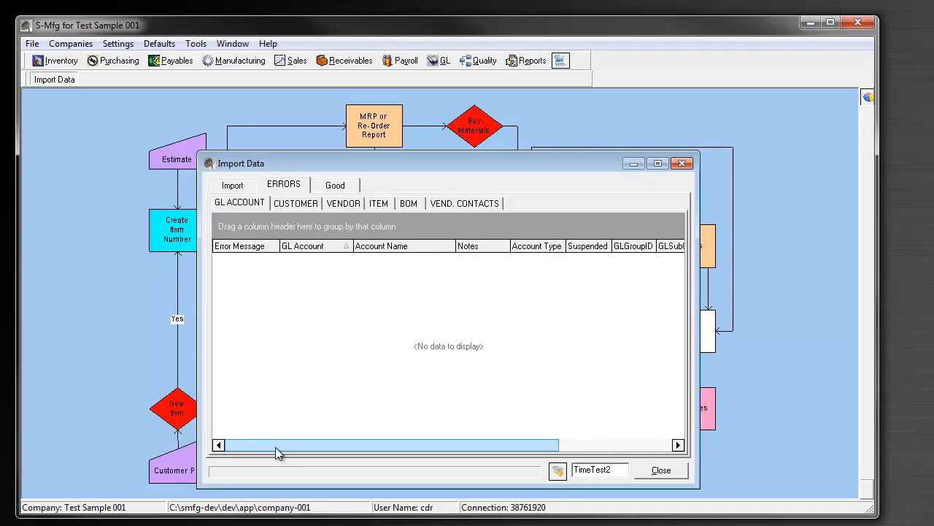
left_click(233, 187)
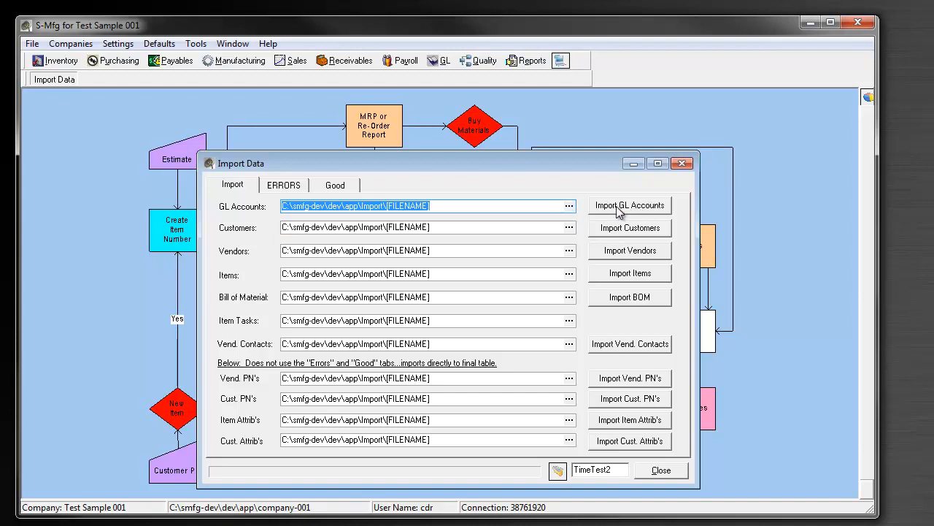
left_click(569, 206)
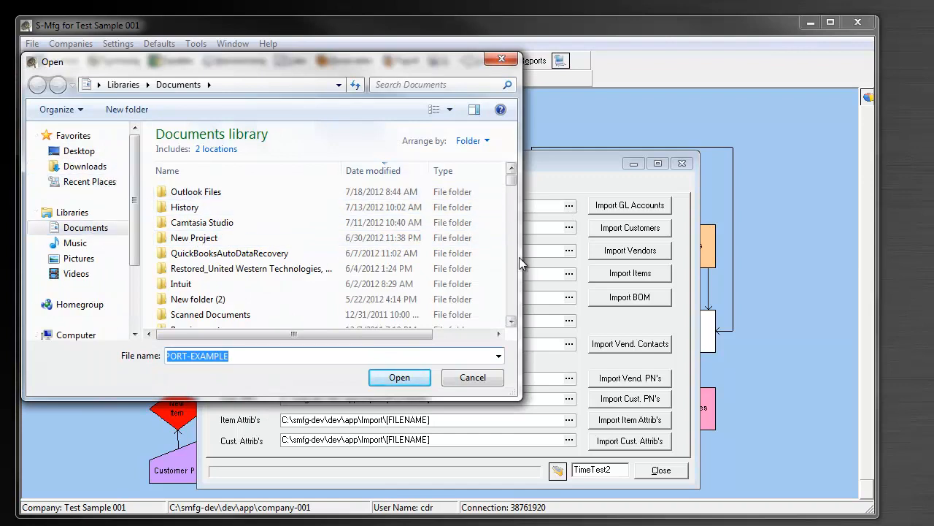
scroll(516, 264, "down", 15)
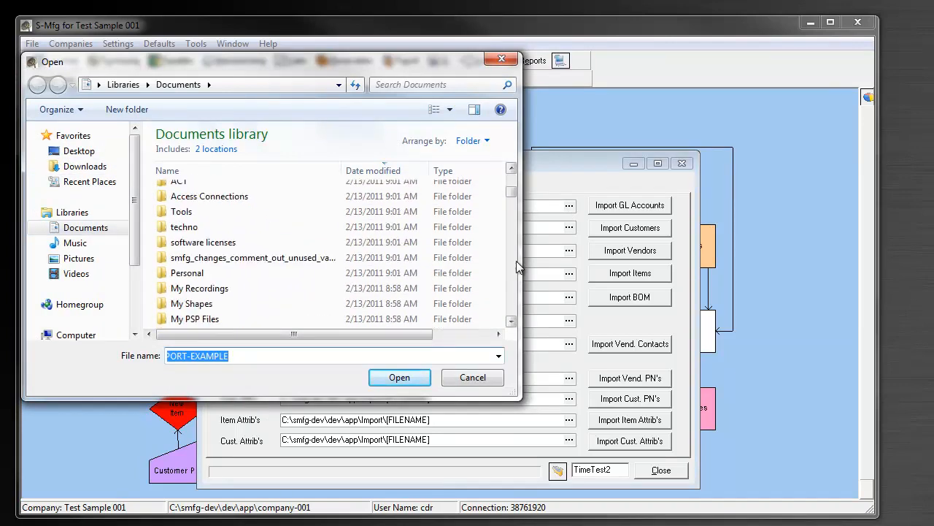
scroll(517, 260, "down", 5)
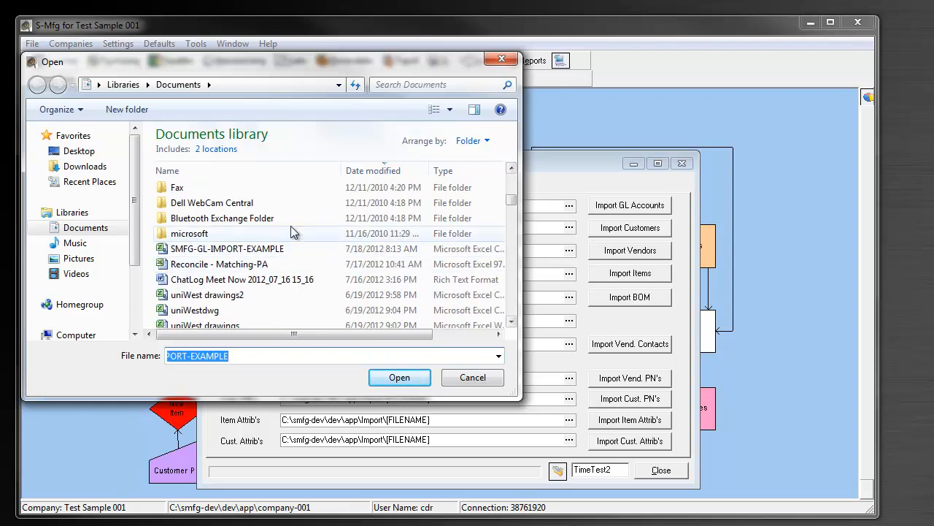
double_click(262, 250)
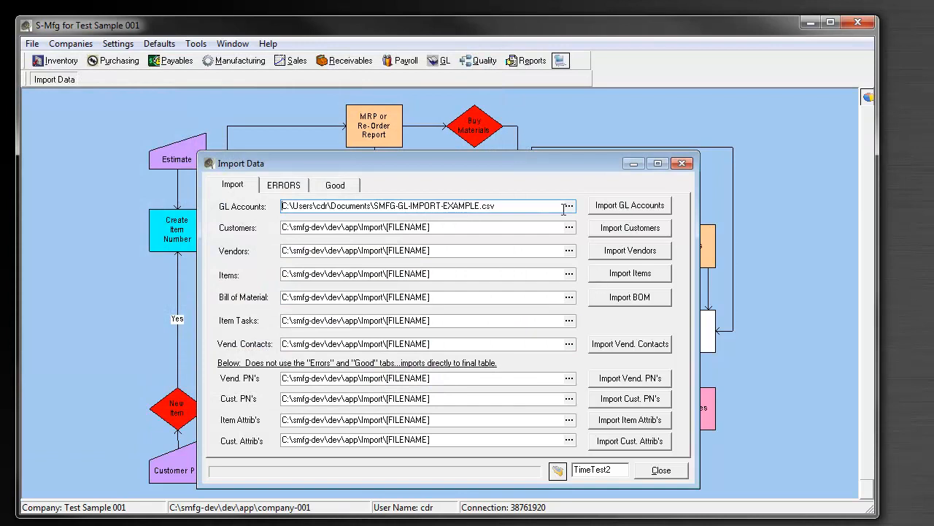
left_click(615, 209)
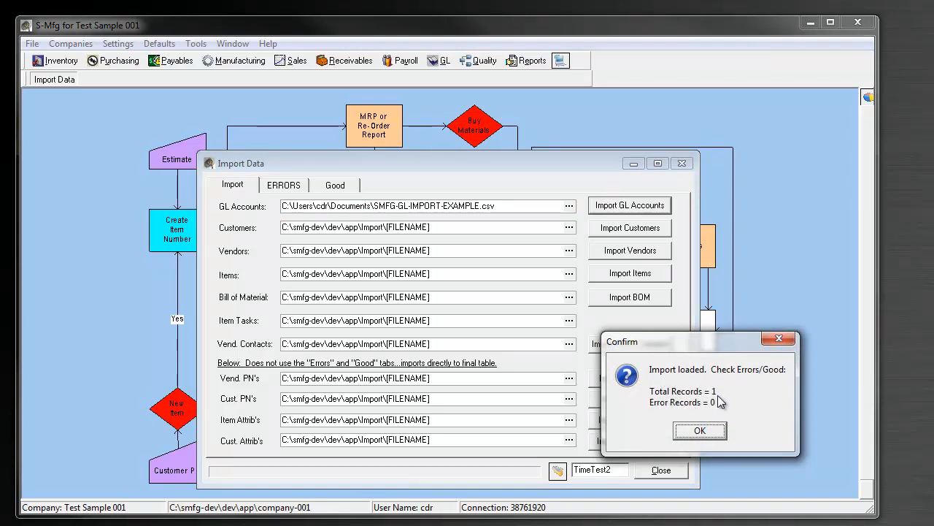
left_click(700, 430)
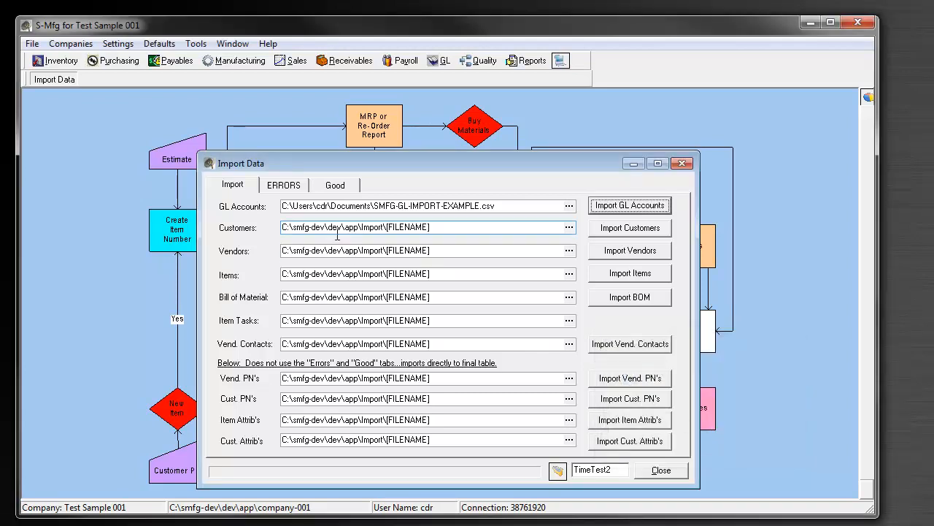
Step: Check the GL account error list and good record list for the loaded import
left_click(283, 186)
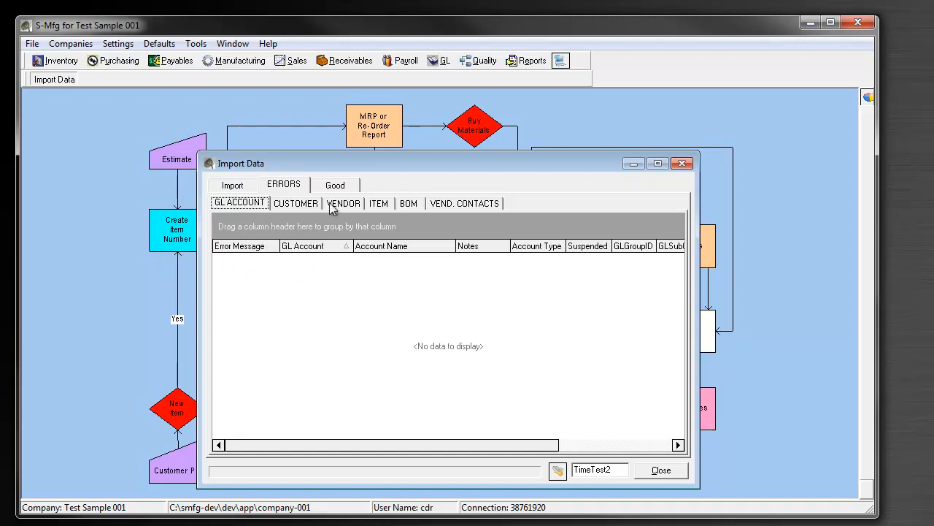
left_click(349, 187)
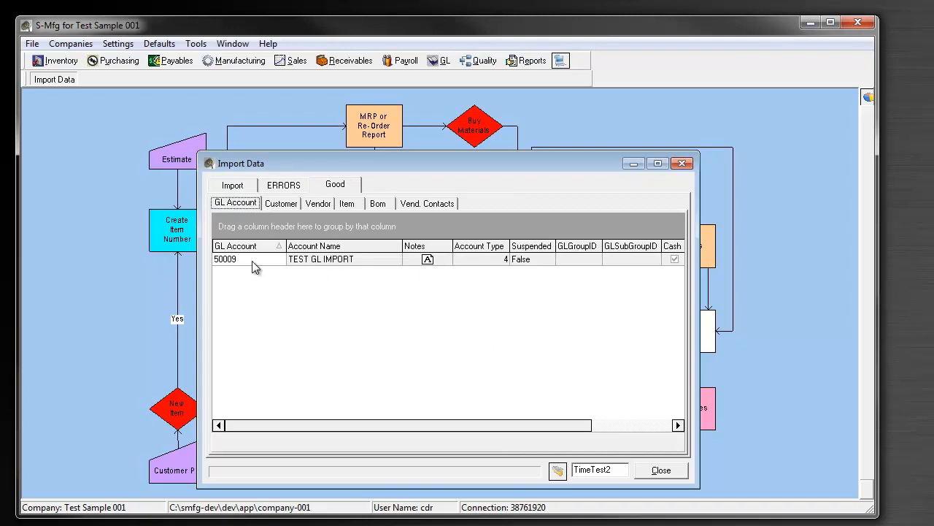
Step: Check the notes and account type of the TEST GL IMPORT record in the good GL account list
left_click(432, 267)
left_click(431, 263)
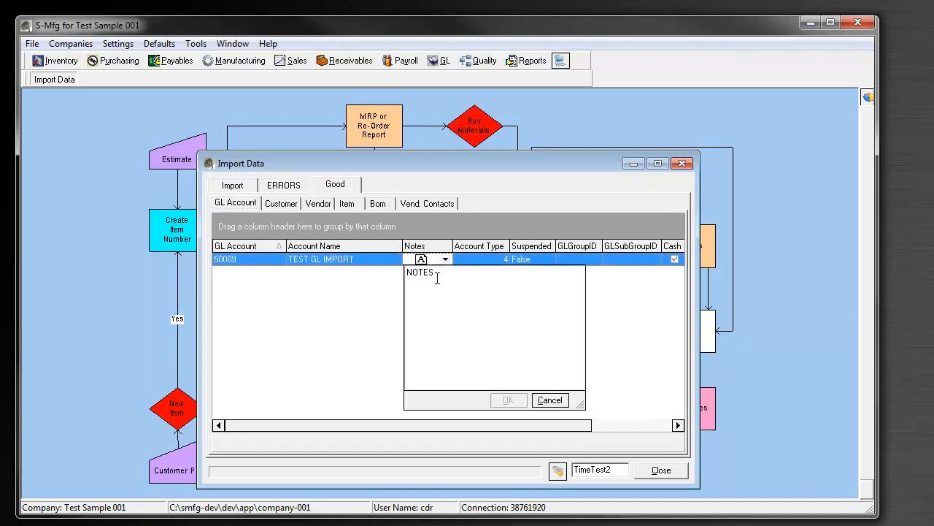
left_click(471, 260)
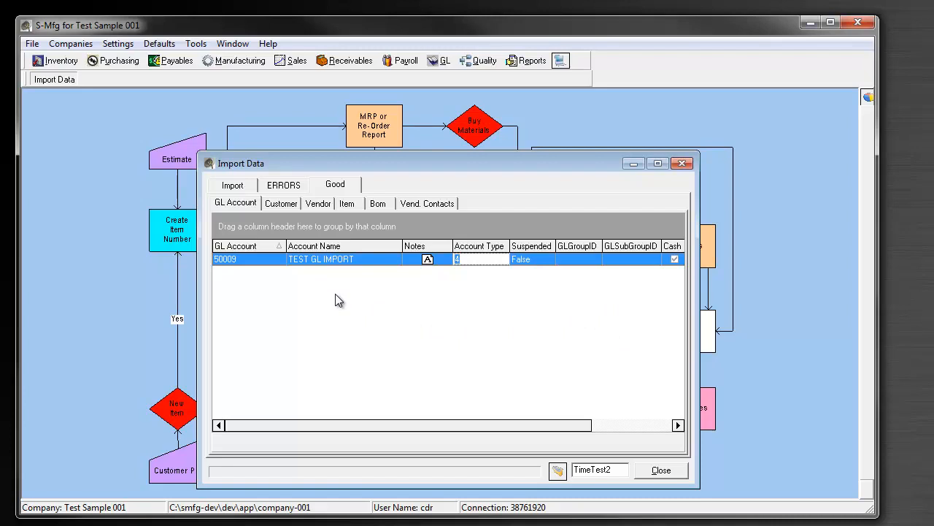
Step: Run the final import of the good GL account record, appending it to the current list, and close Import Data
right_click(362, 264)
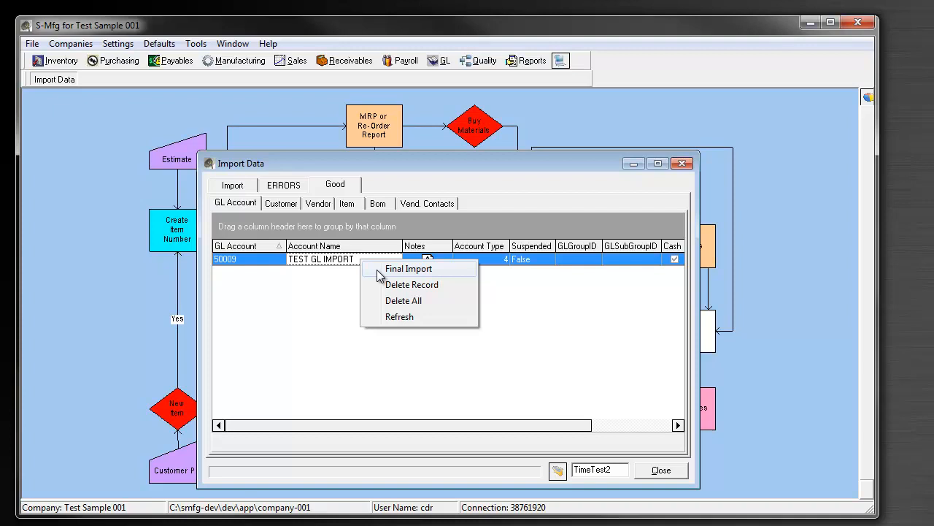
left_click(380, 269)
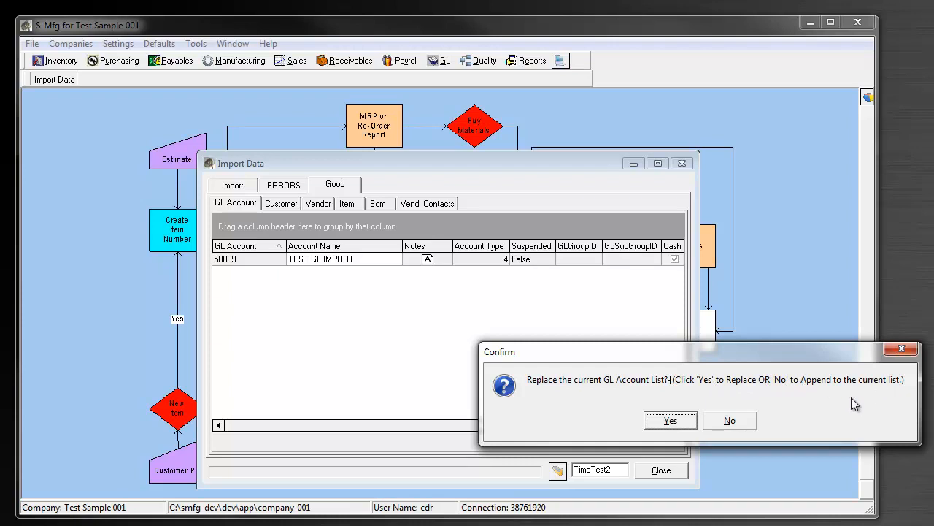
left_click(728, 421)
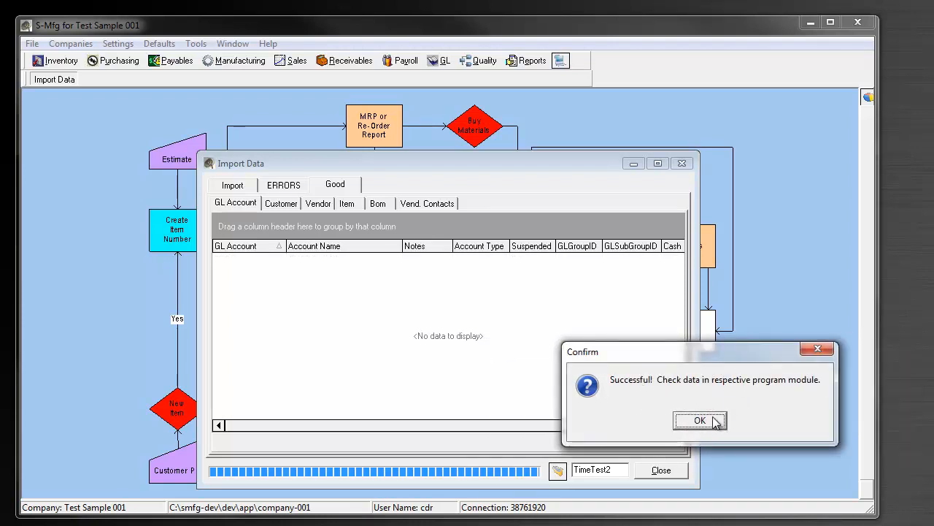
left_click(699, 421)
left_click(660, 470)
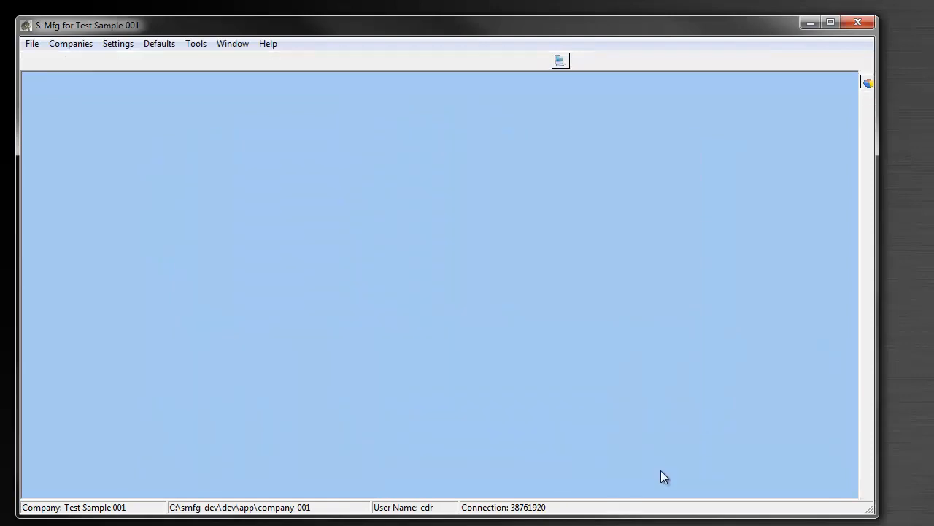
Step: Open the GL Accounts list and locate the imported TEST GL IMPORT account by its account number
left_click(441, 65)
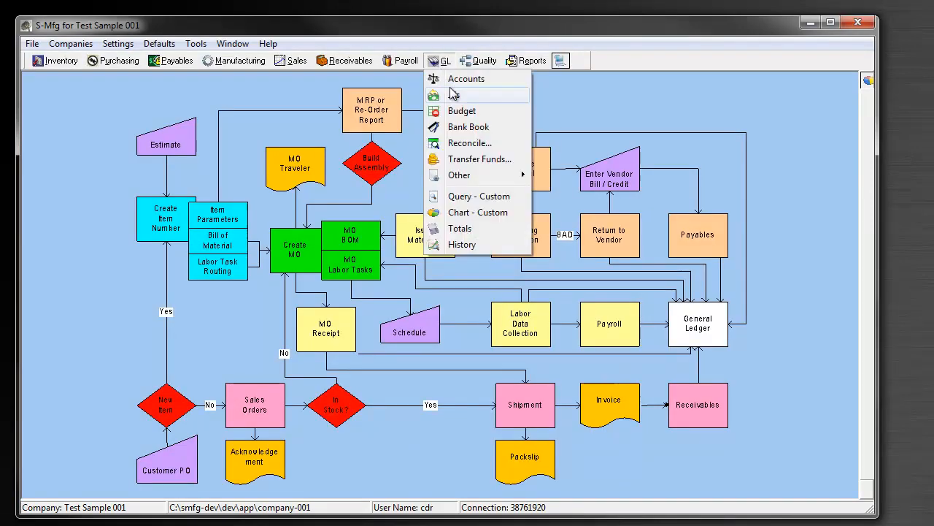
left_click(454, 80)
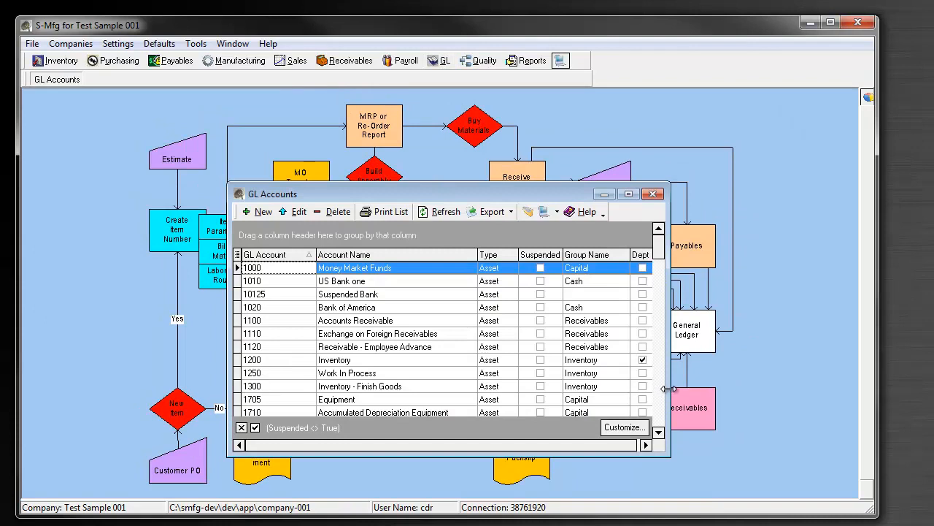
left_click(292, 374)
type("50009")
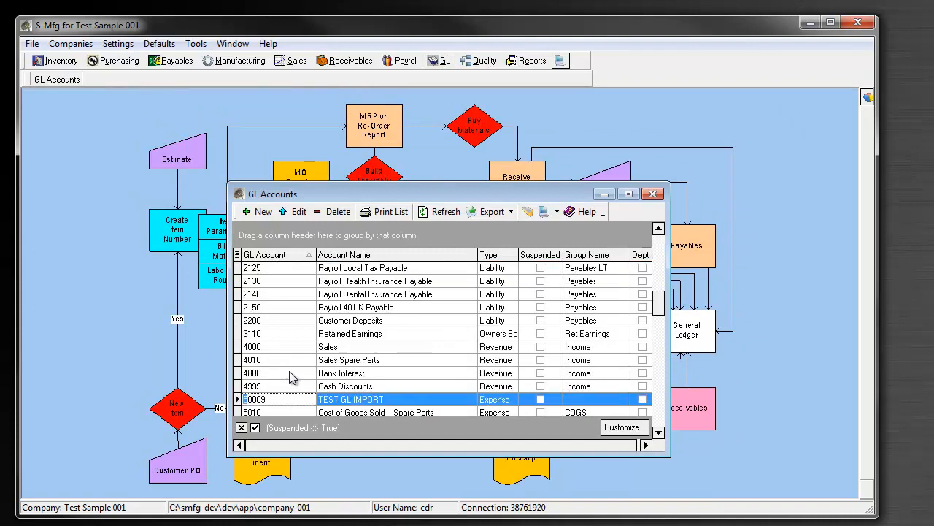
Step: Review the TEST GL IMPORT account's general details and main grouping choices, cancel without changes, and close the GL Accounts list
double_click(387, 402)
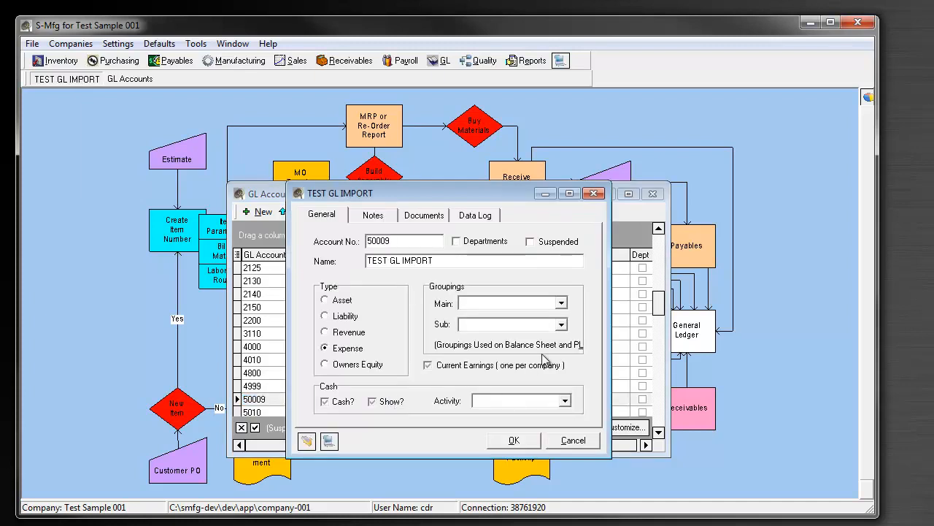
left_click(561, 302)
left_click(562, 305)
left_click(573, 441)
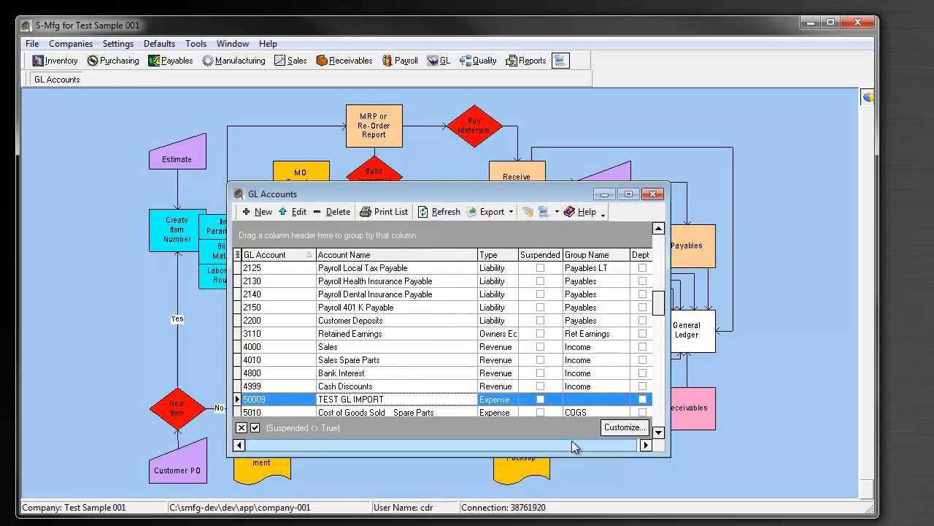
left_click(653, 193)
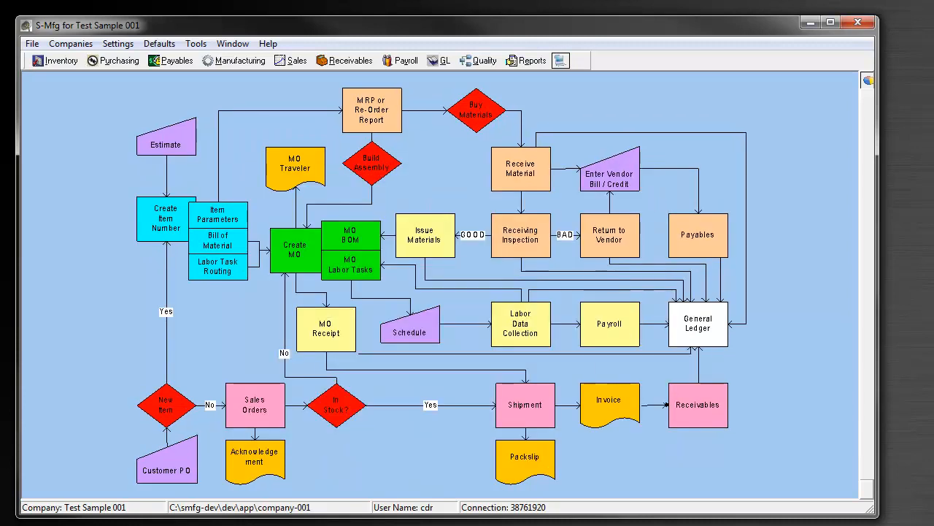